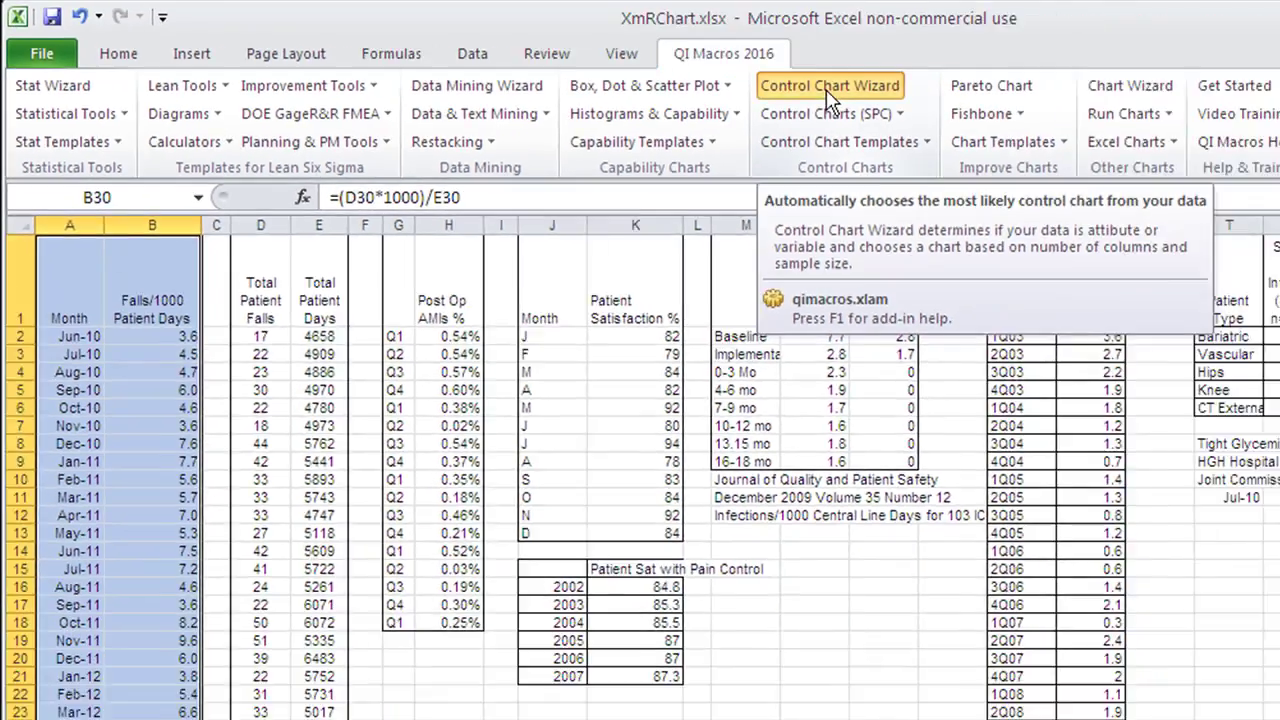
Generate the XmR chart of Falls/1000 Patient Days with the Control Chart Wizard, keeping the suggested title.
{"action": "left_click", "coordinate": [1121, 122]}
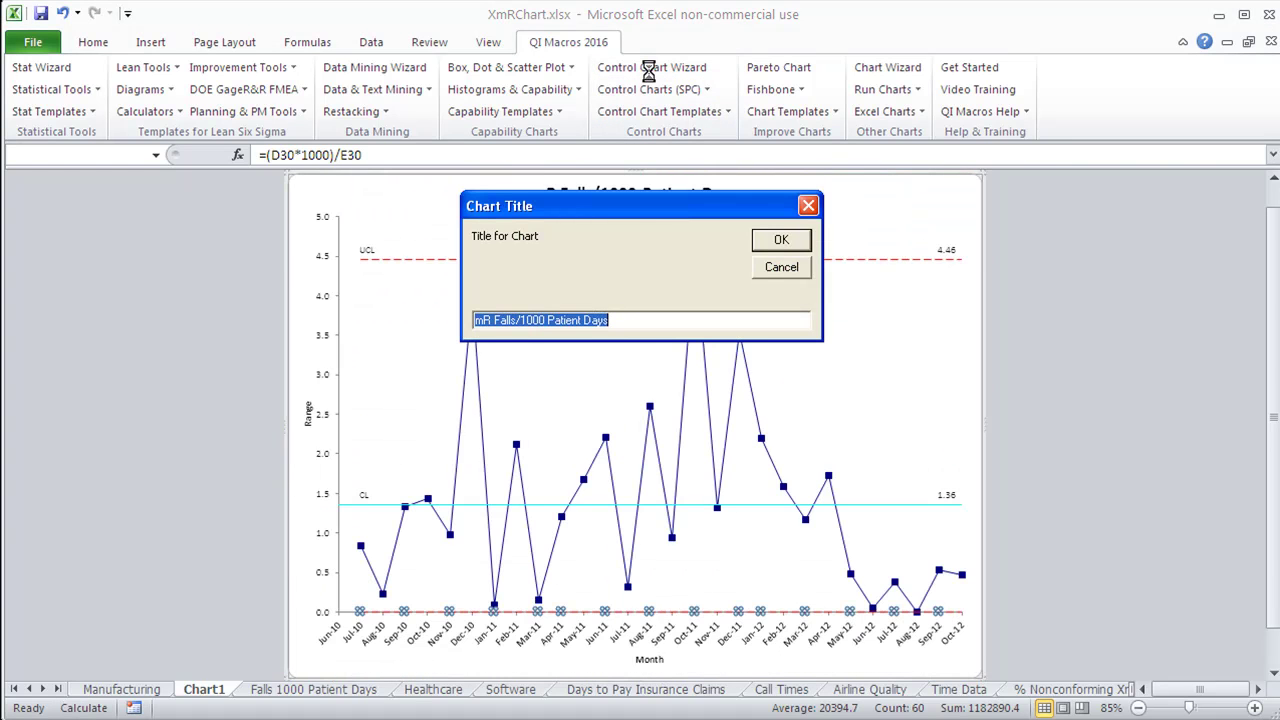
{"action": "key", "text": "Return"}
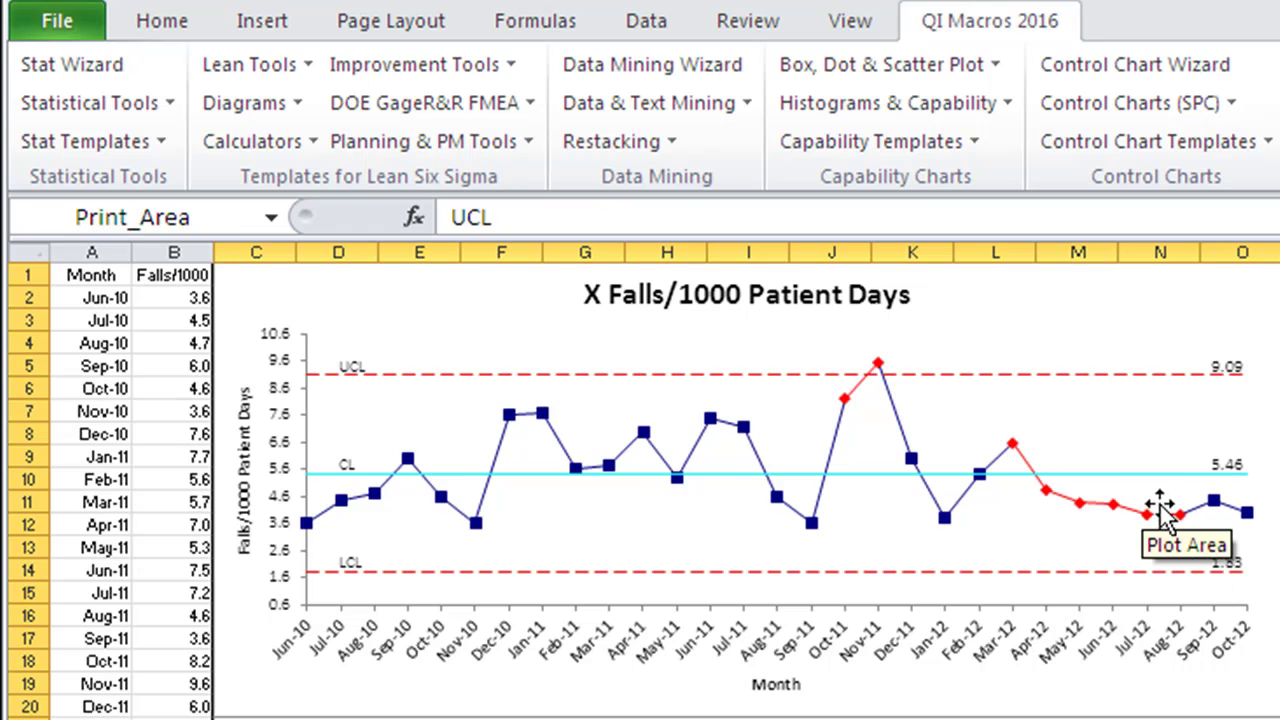
Apply Show Process Change at the X chart's Apr-12 point so later months get new limits.
{"action": "mouse_move", "coordinate": [1180, 514]}
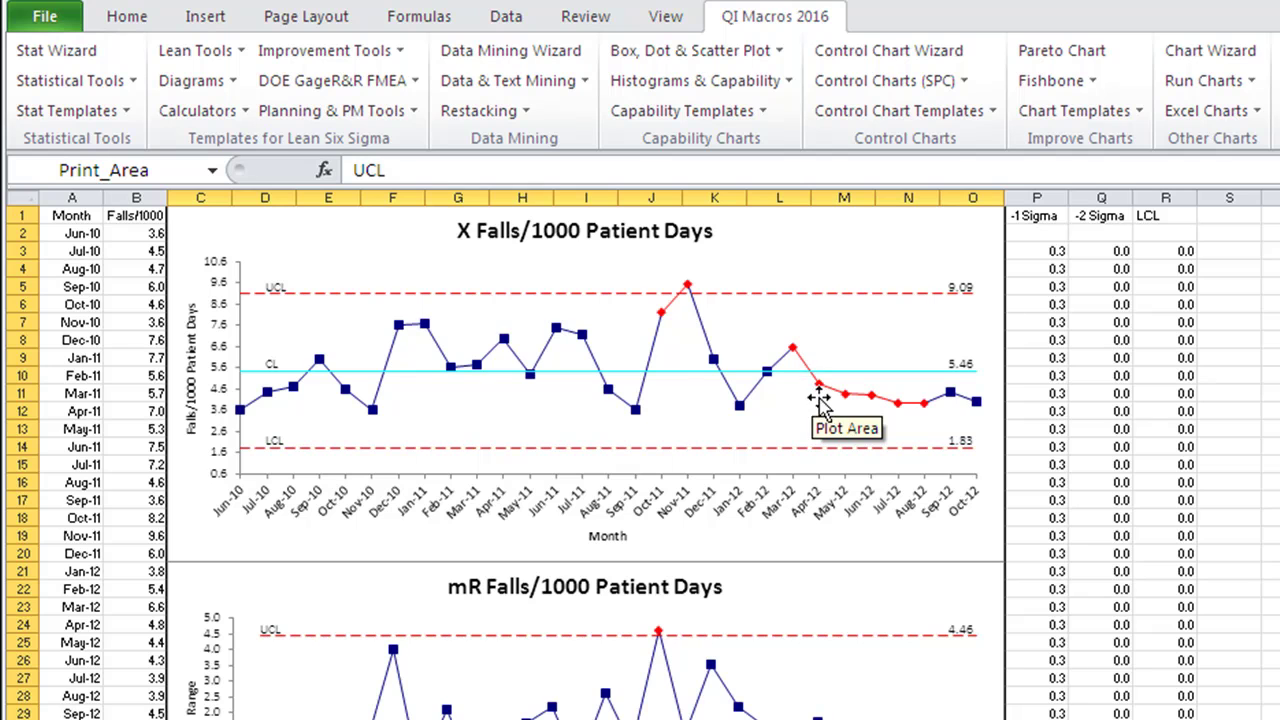
{"action": "left_click", "coordinate": [820, 392]}
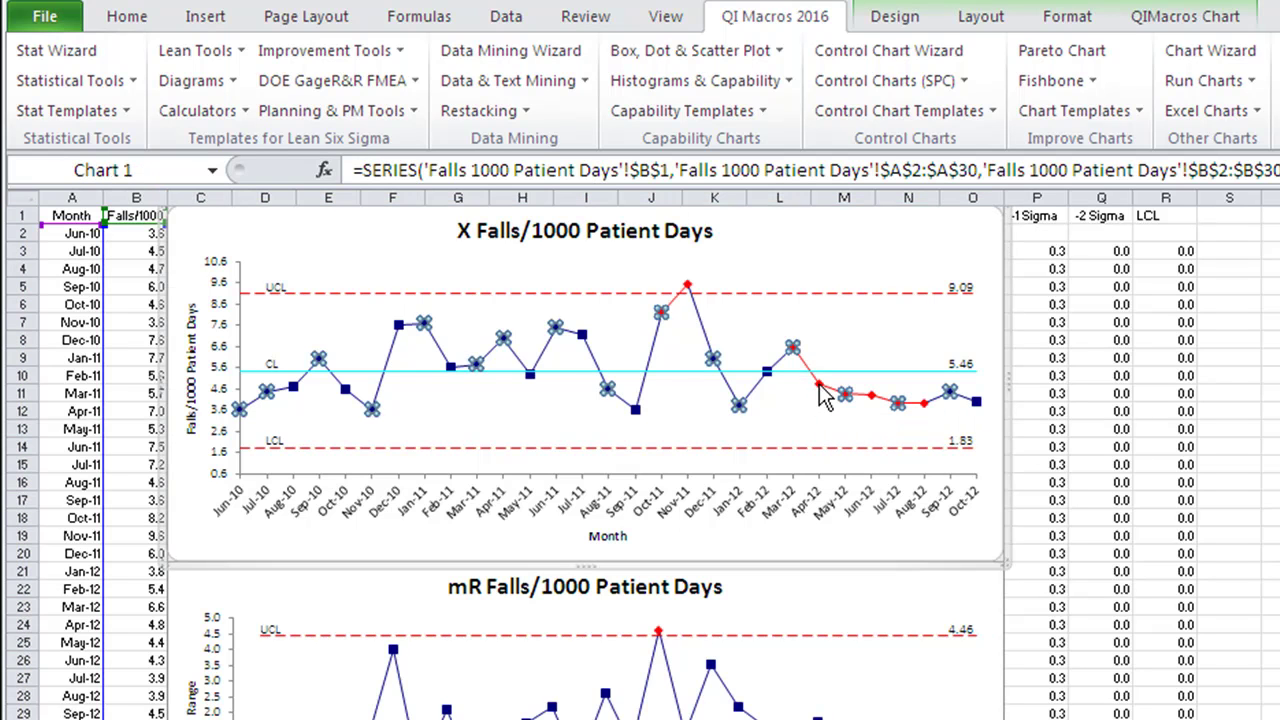
{"action": "left_click", "coordinate": [1174, 20]}
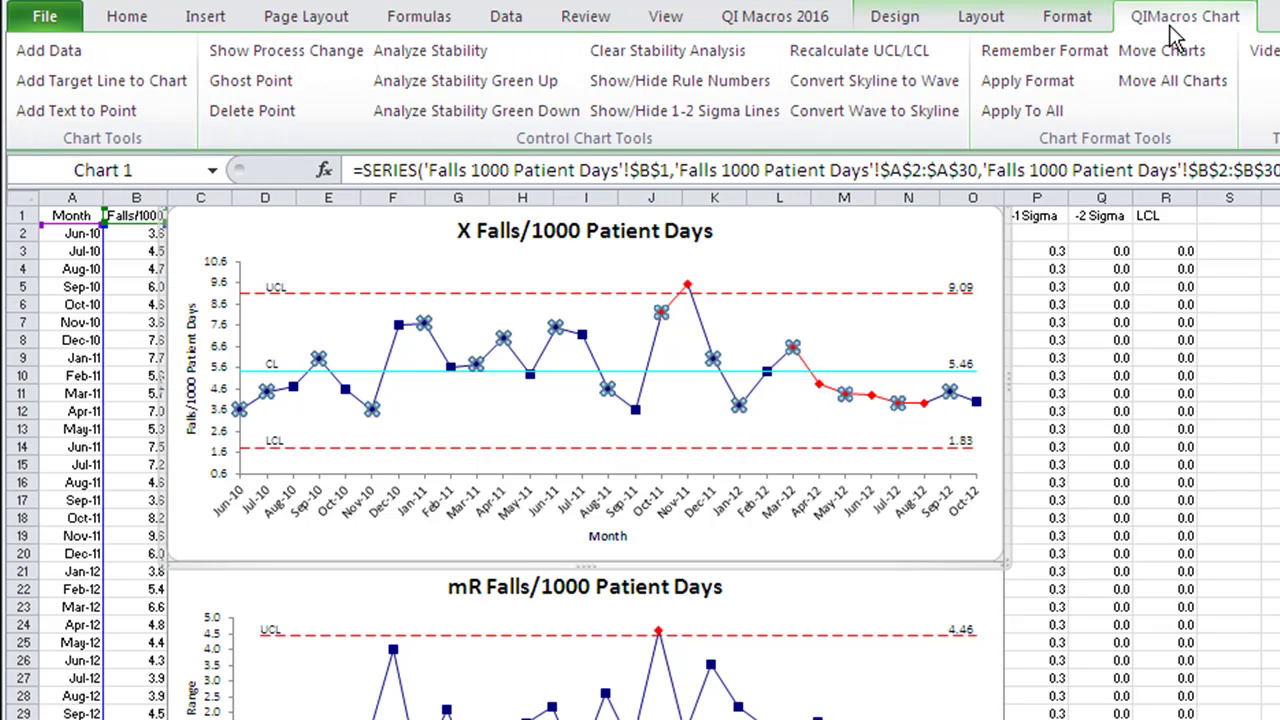
{"action": "left_click", "coordinate": [820, 390]}
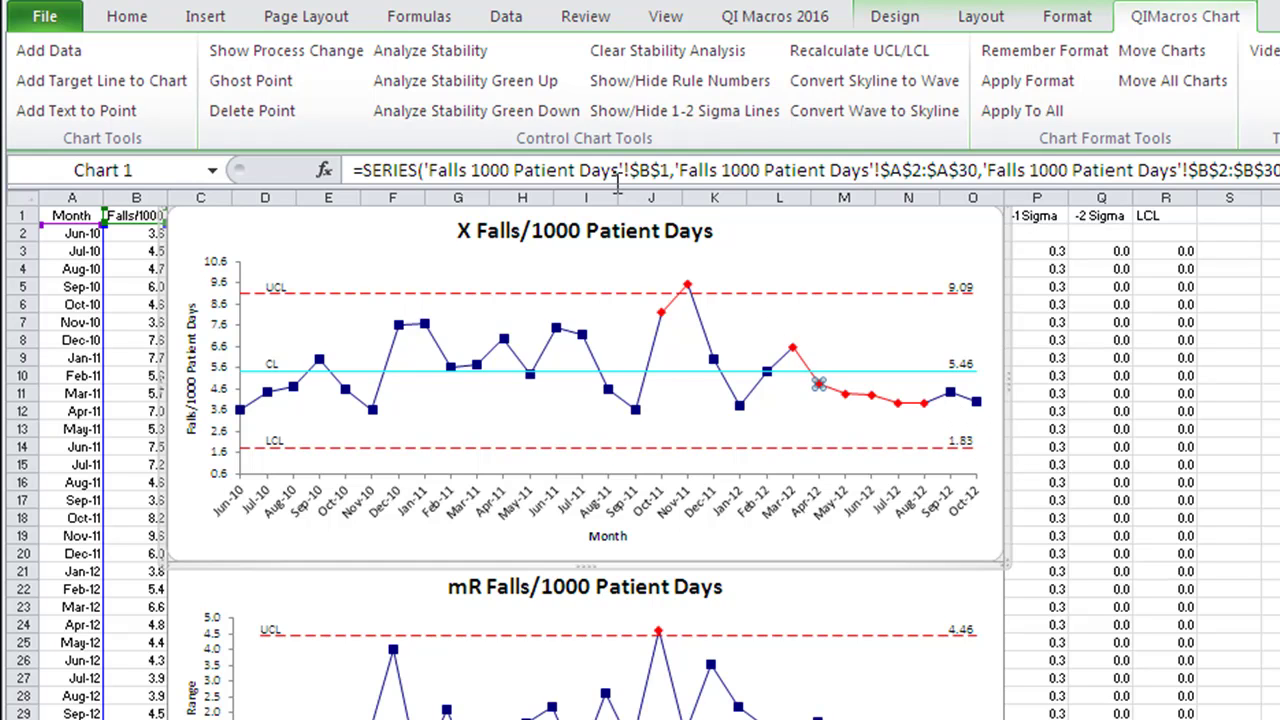
{"action": "left_click", "coordinate": [318, 55]}
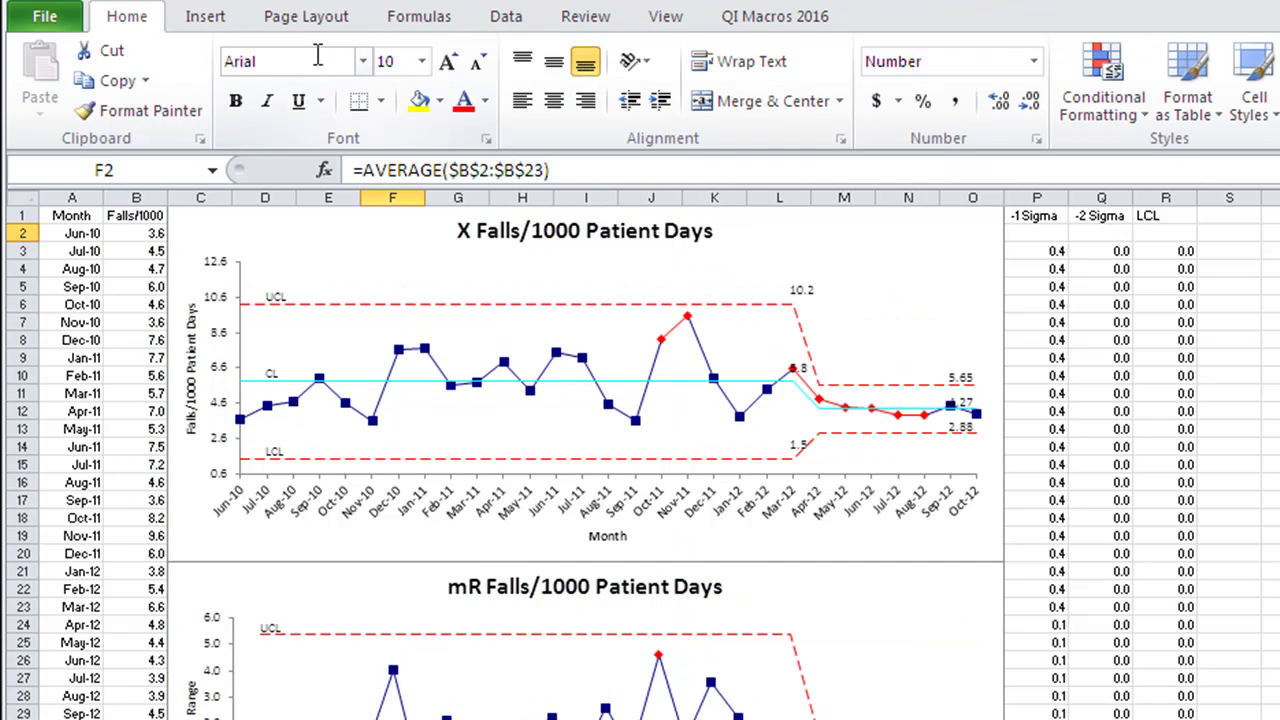
{"action": "left_click", "coordinate": [924, 296]}
{"action": "left_click", "coordinate": [1180, 17]}
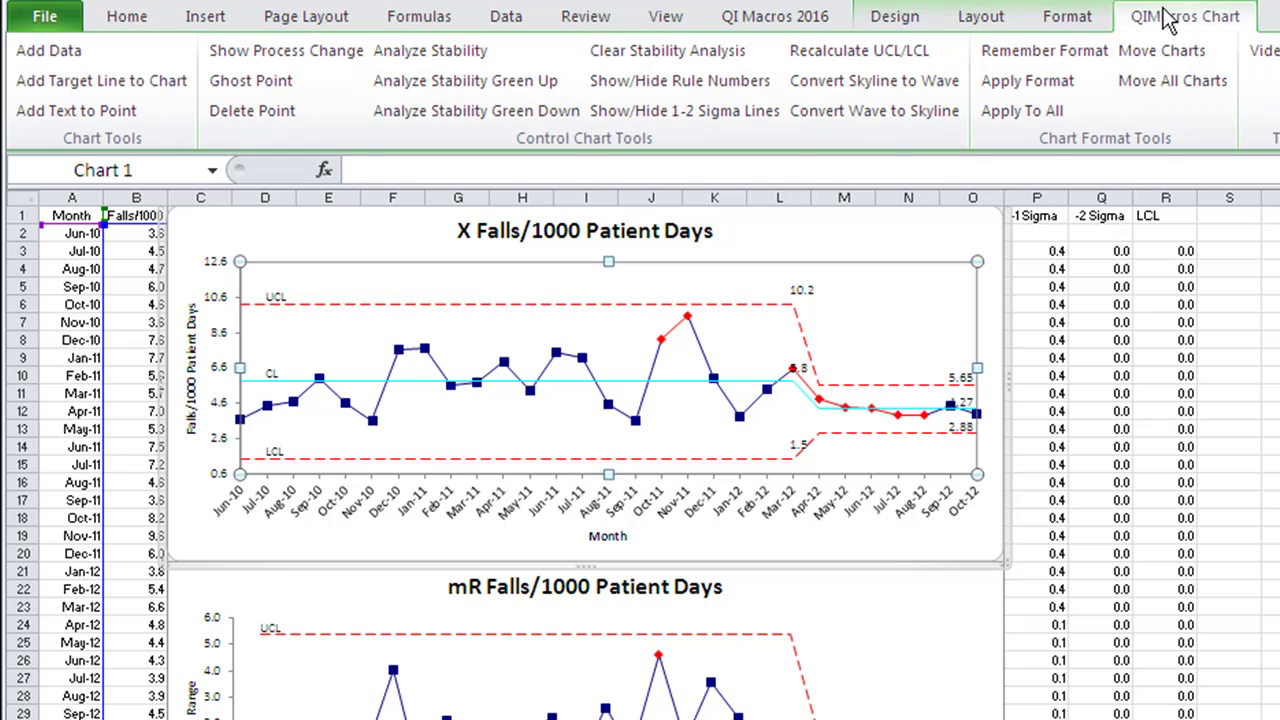
Run Analyze Stability on the X chart again to refresh the flagged points.
{"action": "left_click", "coordinate": [472, 50]}
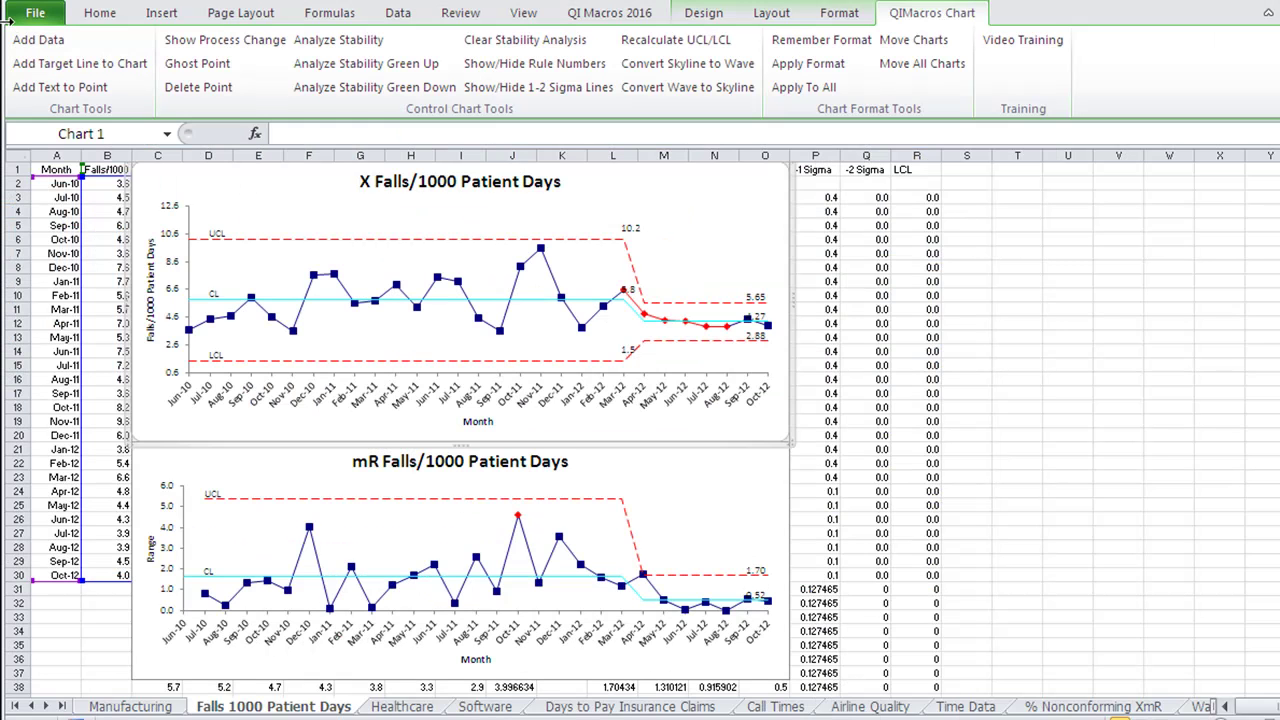
Open pivottable.xlsx from the QI Macros Test Data folder.
{"action": "left_click", "coordinate": [36, 14]}
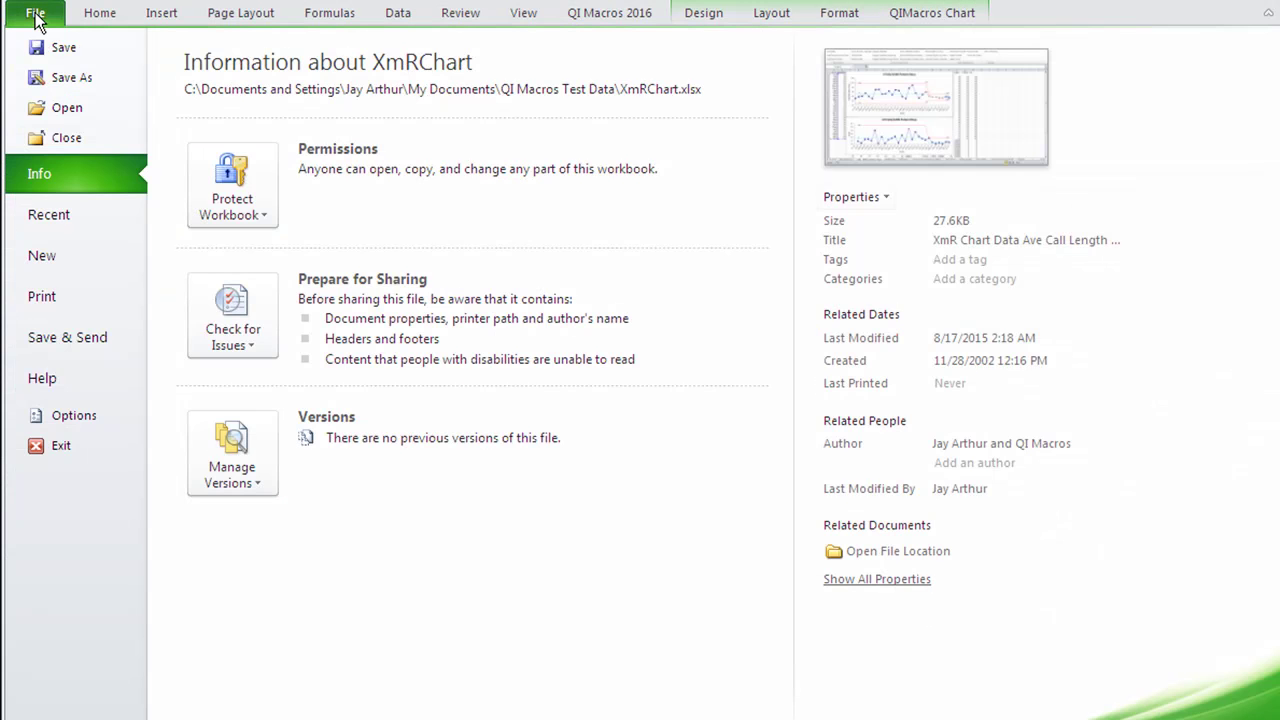
{"action": "left_click", "coordinate": [66, 107]}
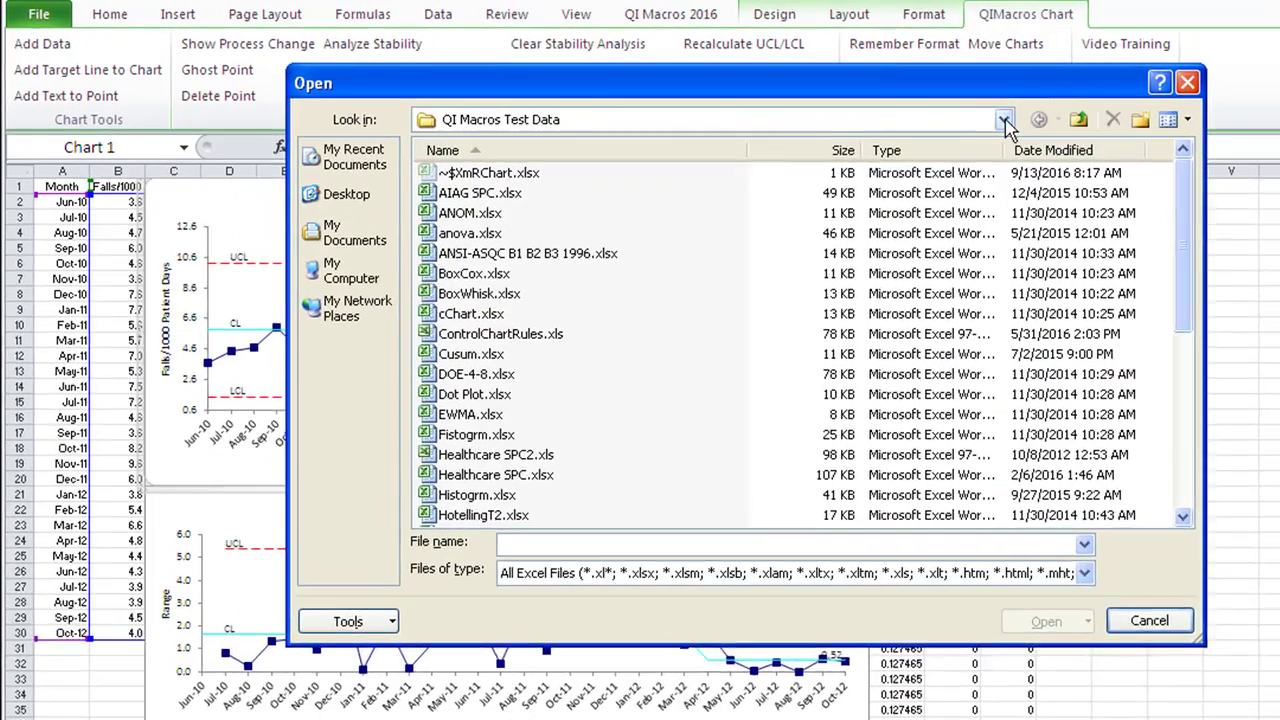
{"action": "left_click", "coordinate": [1003, 119]}
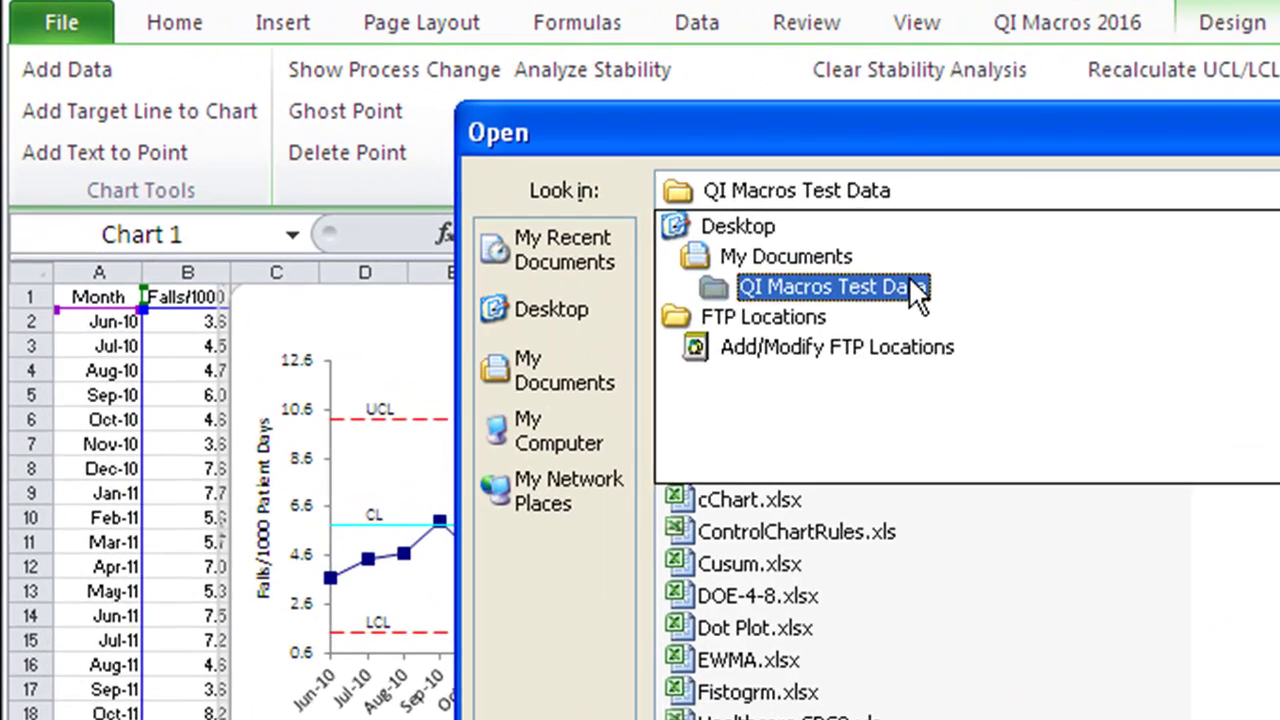
{"action": "left_click", "coordinate": [600, 193]}
{"action": "scroll", "coordinate": [500, 390], "scroll_direction": "down", "scroll_amount": 6}
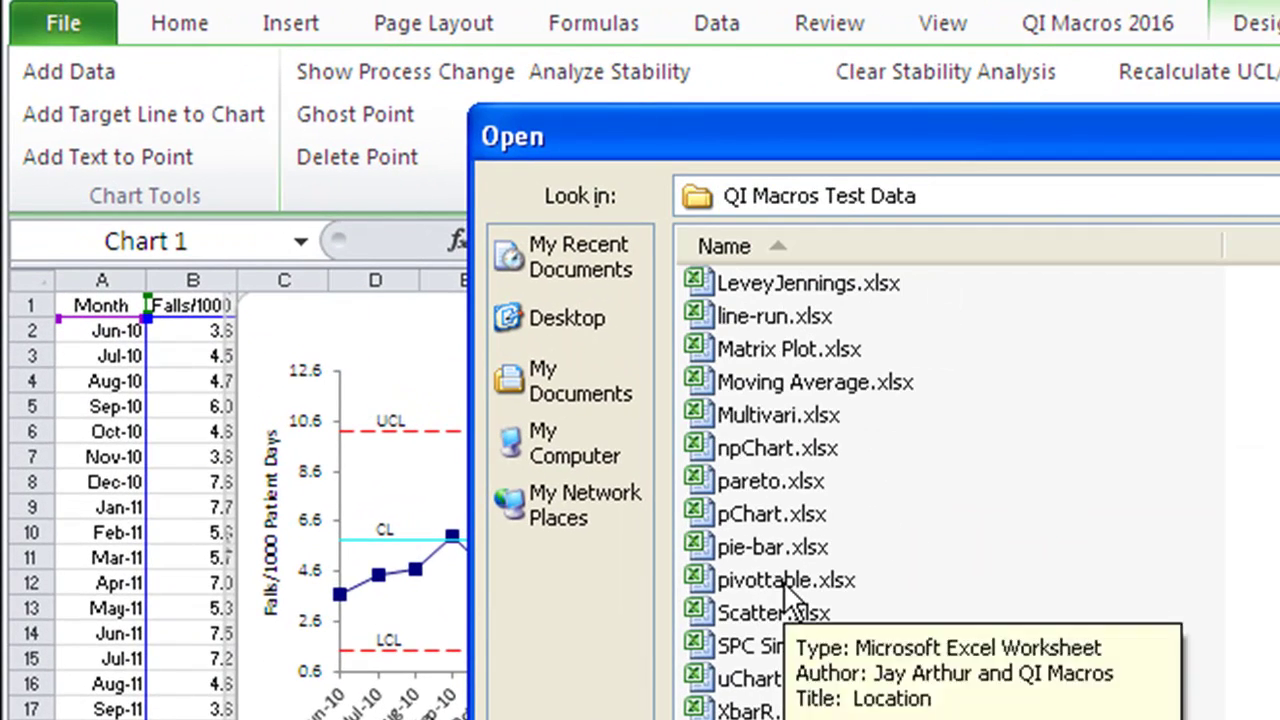
{"action": "left_click", "coordinate": [790, 598]}
{"action": "double_click", "coordinate": [708, 584]}
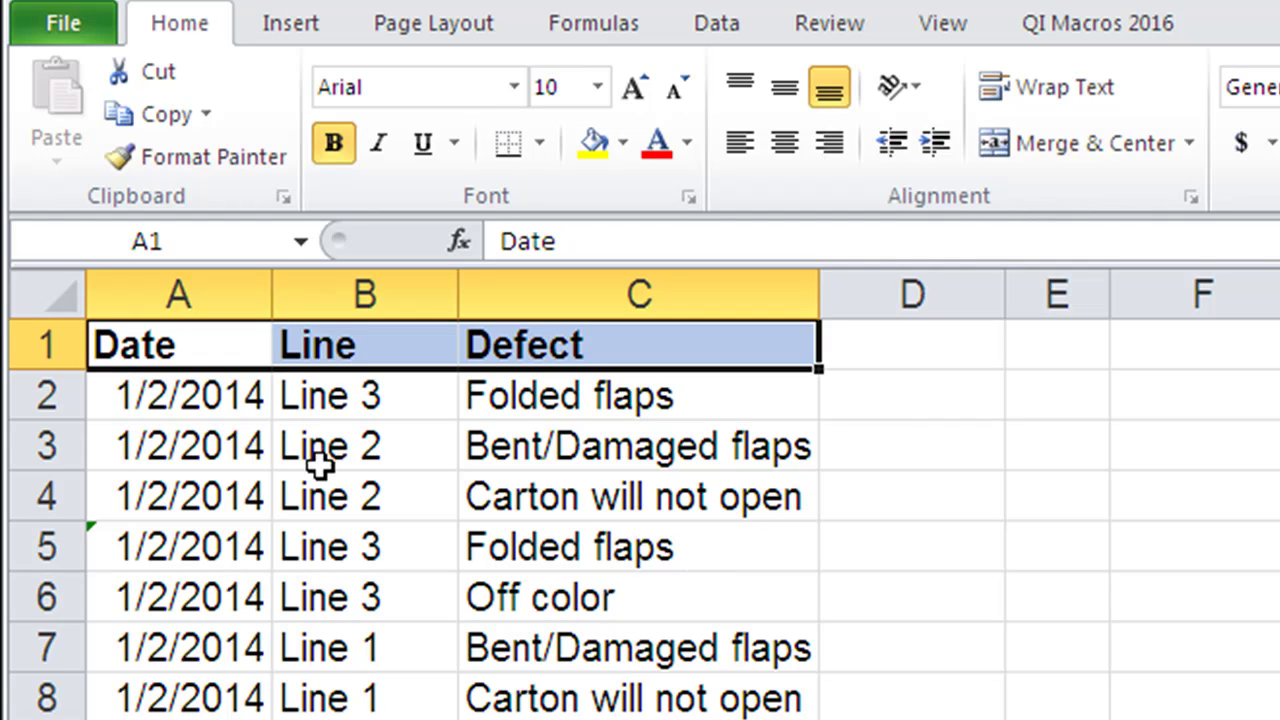
Run the Data Mining Wizard on the Date (A1) and Defect (C1) columns and view the Defect by Date XmR sheet.
{"action": "left_click", "coordinate": [198, 347]}
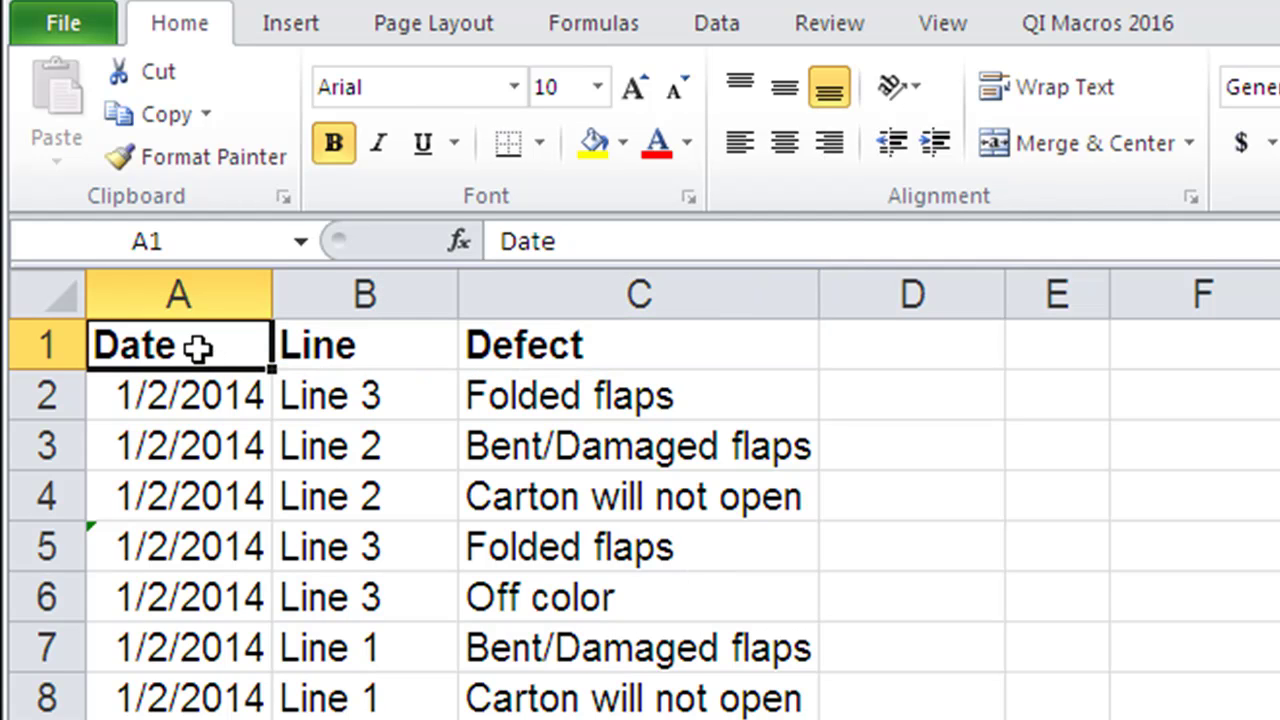
{"action": "left_click", "coordinate": [708, 345], "text": "ctrl"}
{"action": "left_click", "coordinate": [1098, 24]}
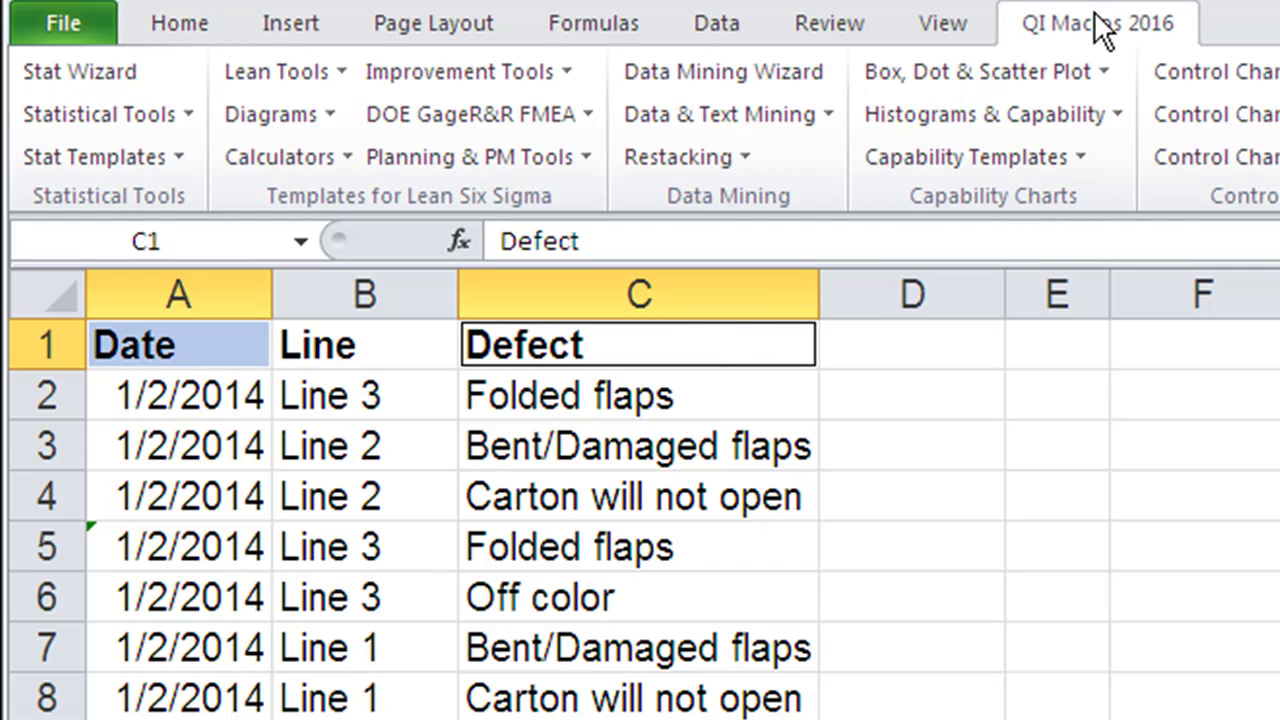
{"action": "left_click", "coordinate": [745, 75]}
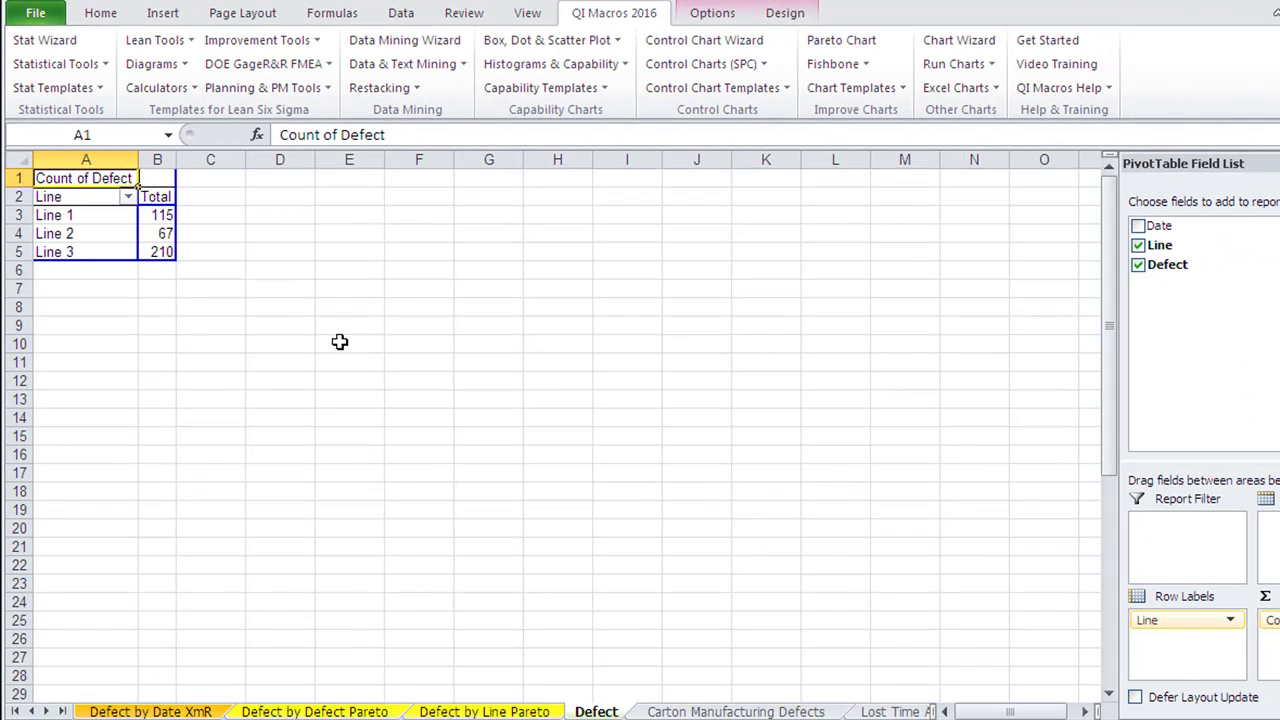
{"action": "left_click", "coordinate": [160, 710]}
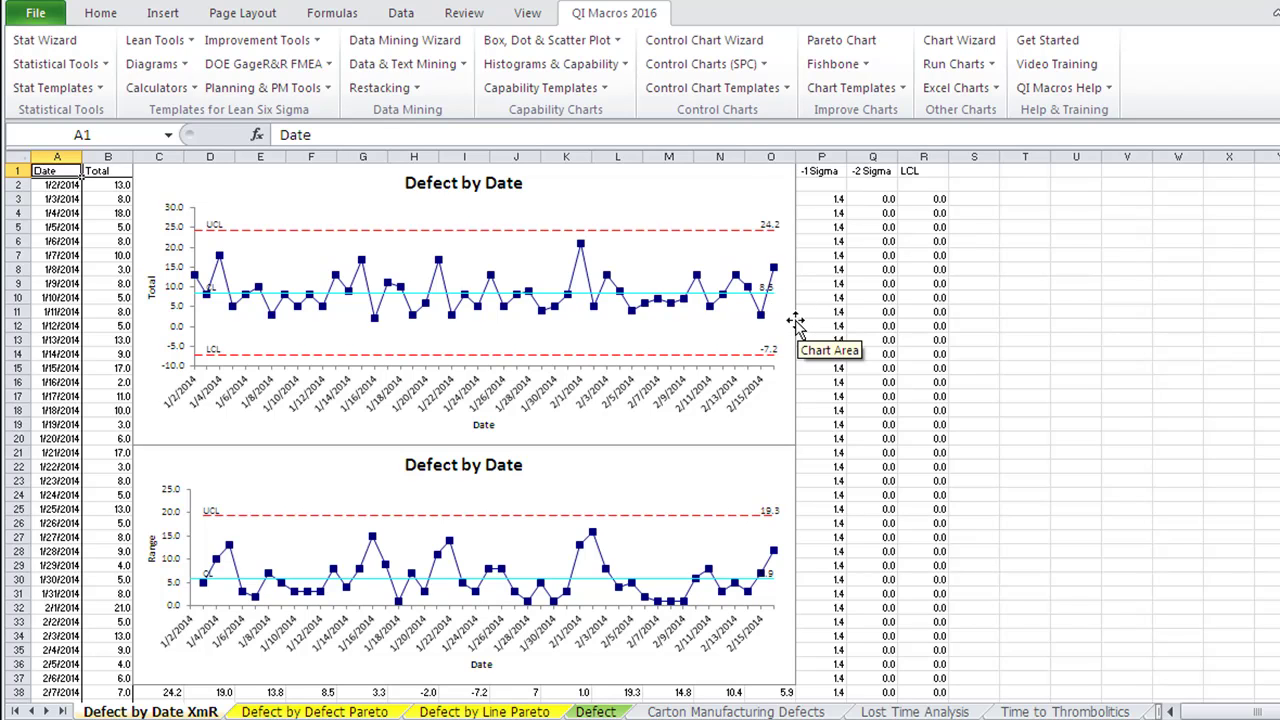
Show the Defect by Defect Pareto sheet, then the Defect by Line Pareto sheet.
{"action": "left_click", "coordinate": [296, 711]}
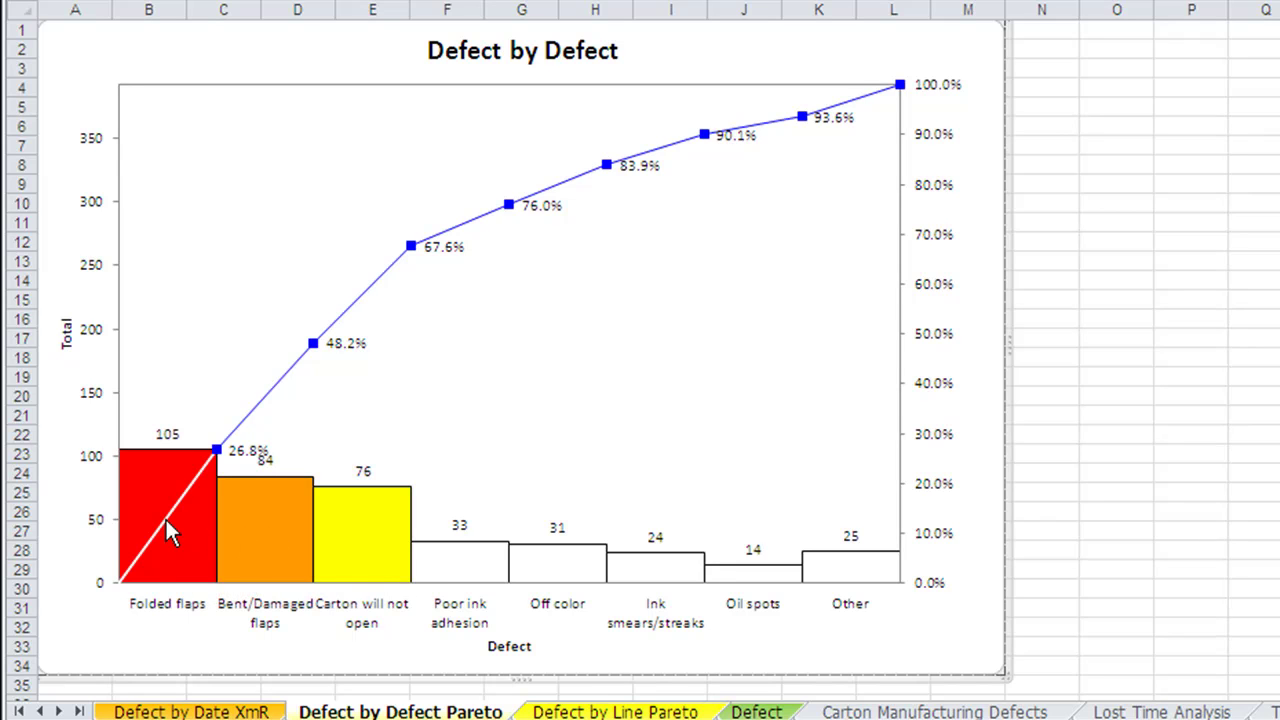
{"action": "mouse_move", "coordinate": [385, 565]}
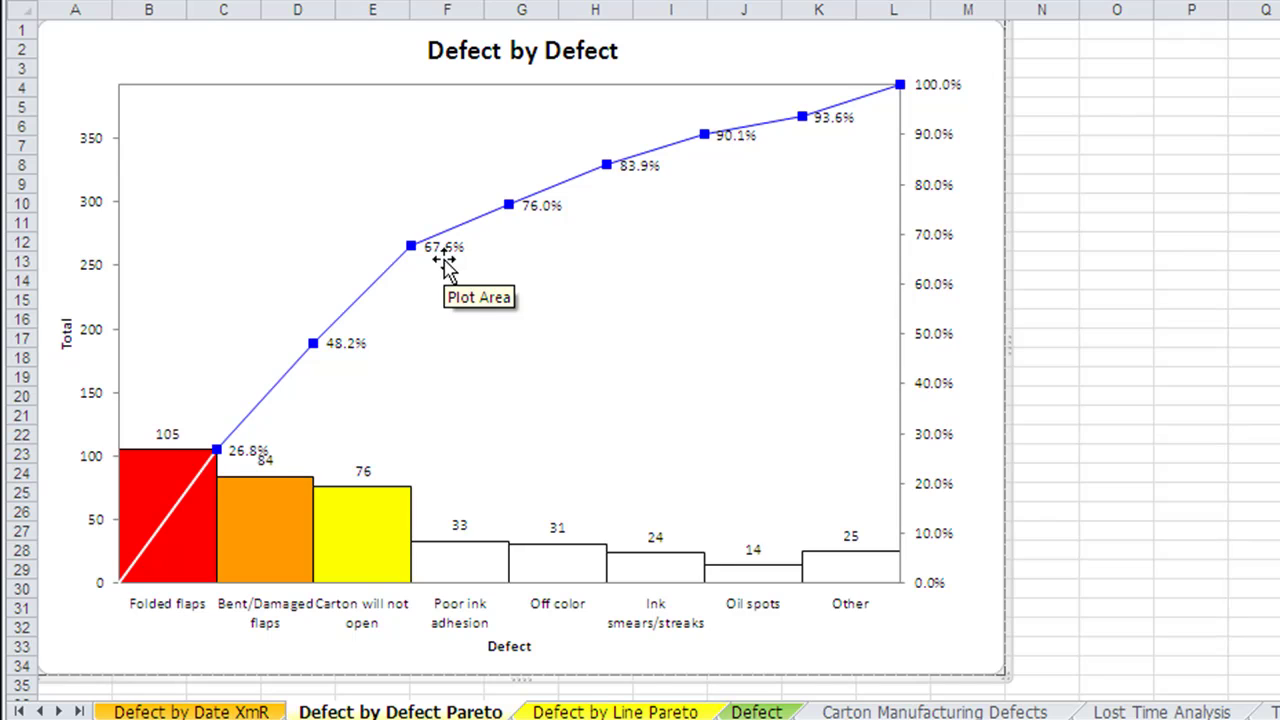
{"action": "left_click", "coordinate": [575, 711]}
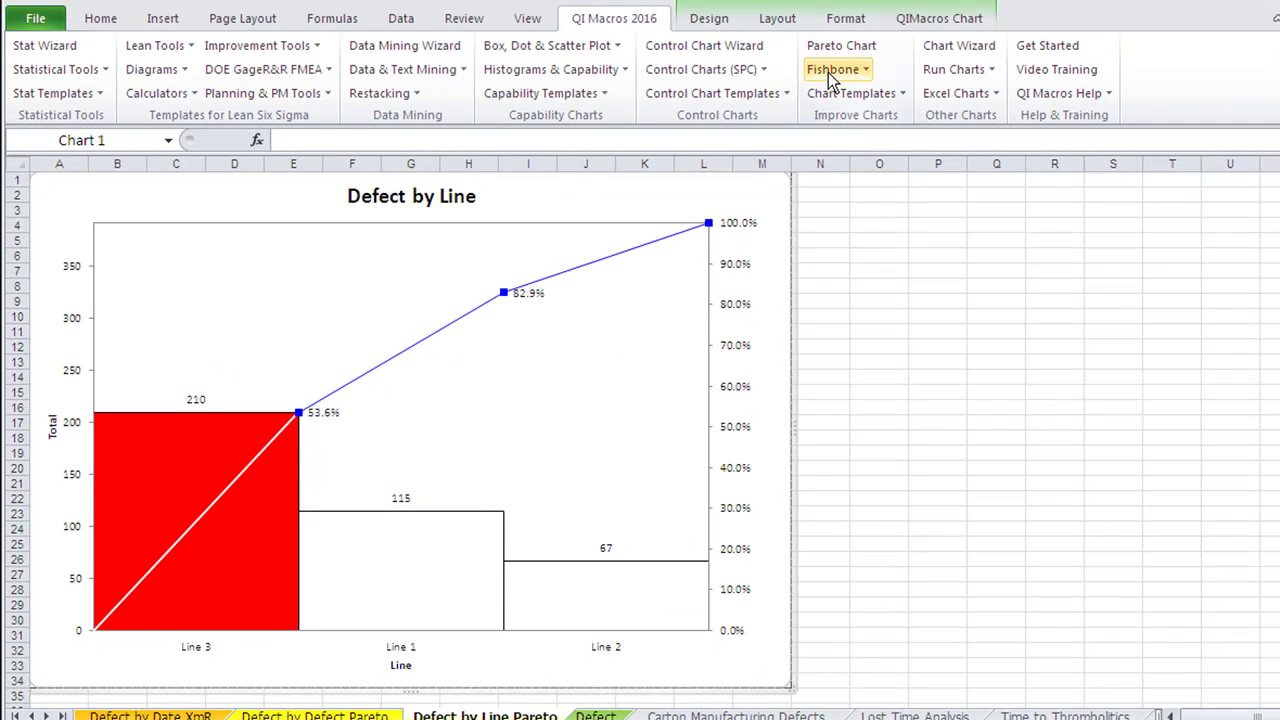
Fill the Fishbone template with its Sample causes and create the fishbone diagram.
{"action": "left_click", "coordinate": [829, 73]}
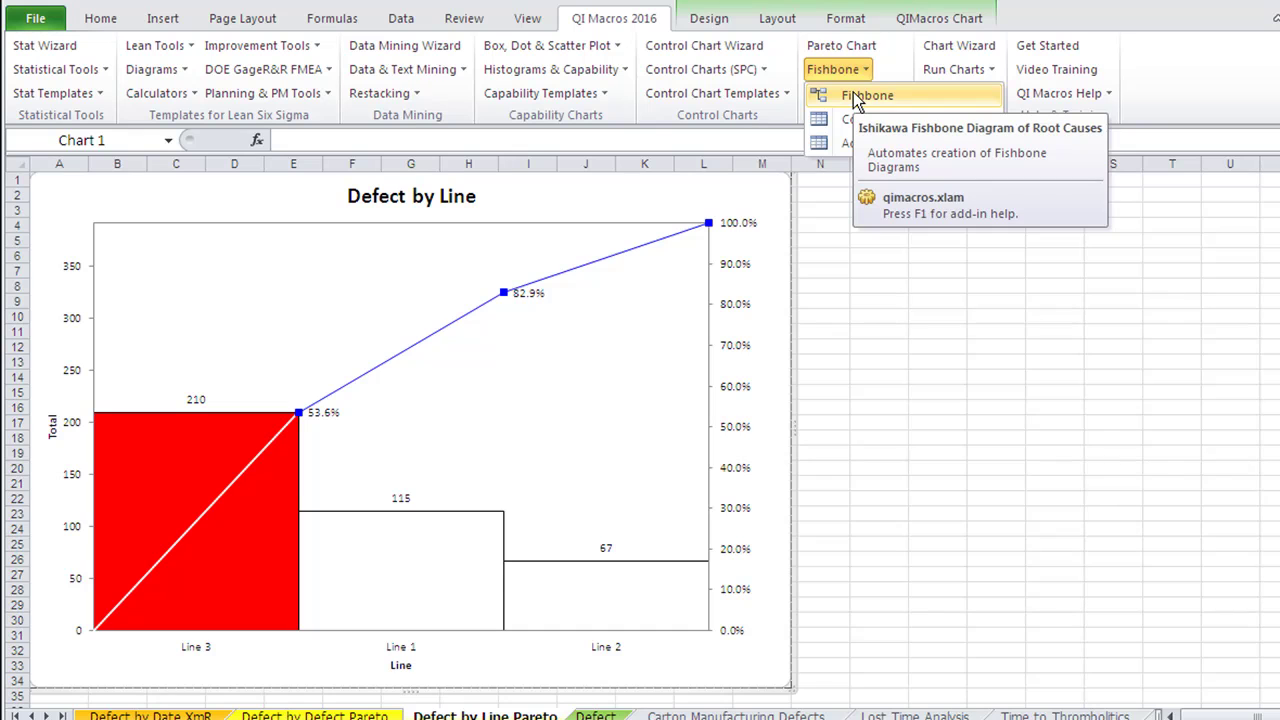
{"action": "left_click", "coordinate": [853, 95]}
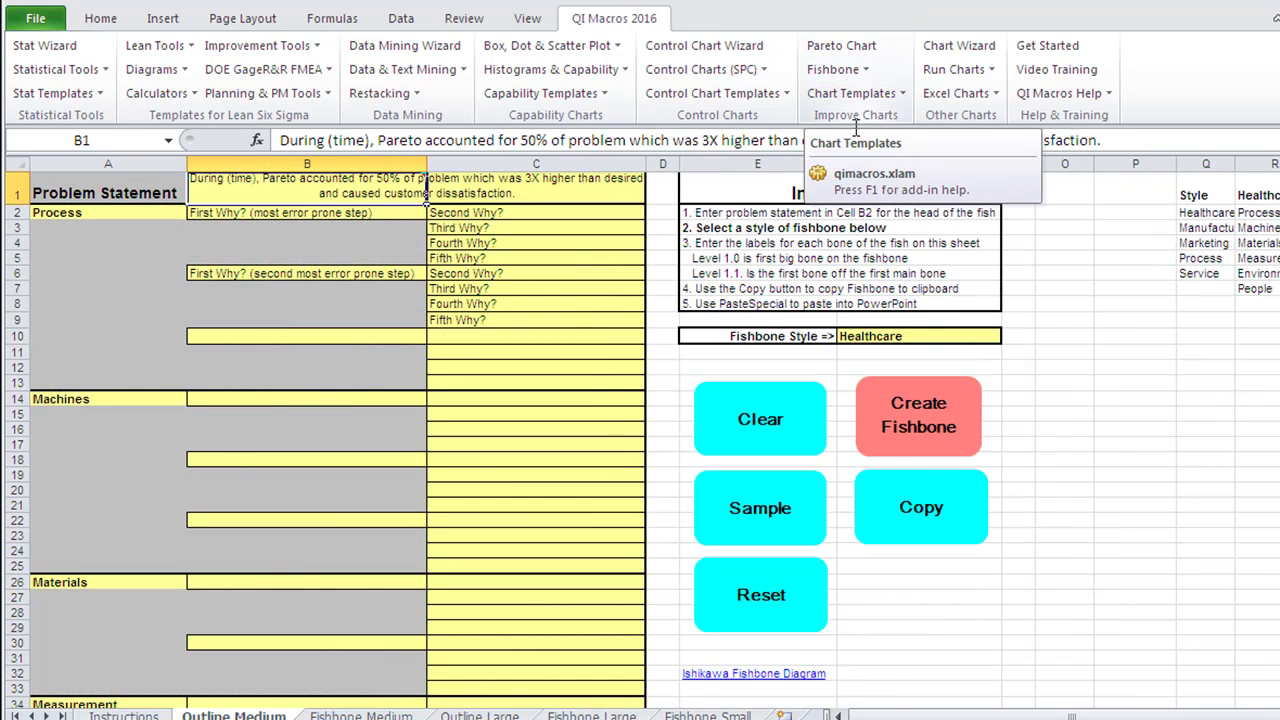
{"action": "left_click", "coordinate": [745, 515]}
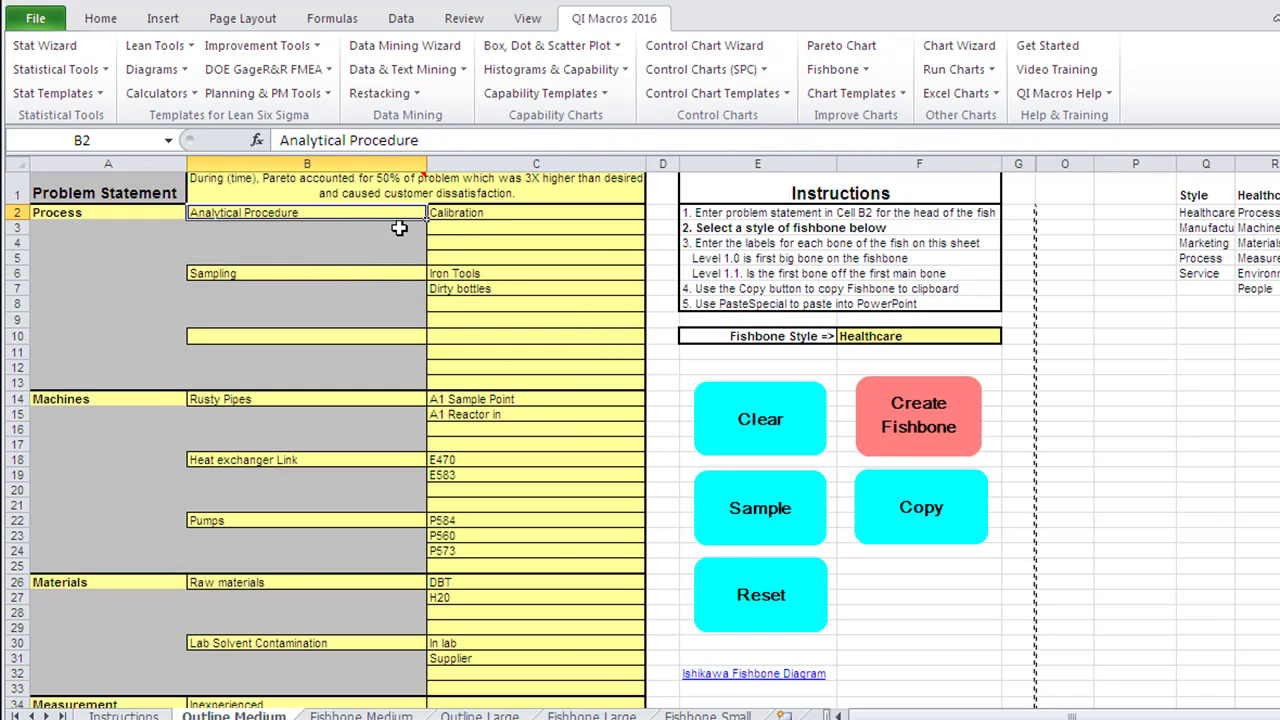
{"action": "left_click", "coordinate": [944, 414]}
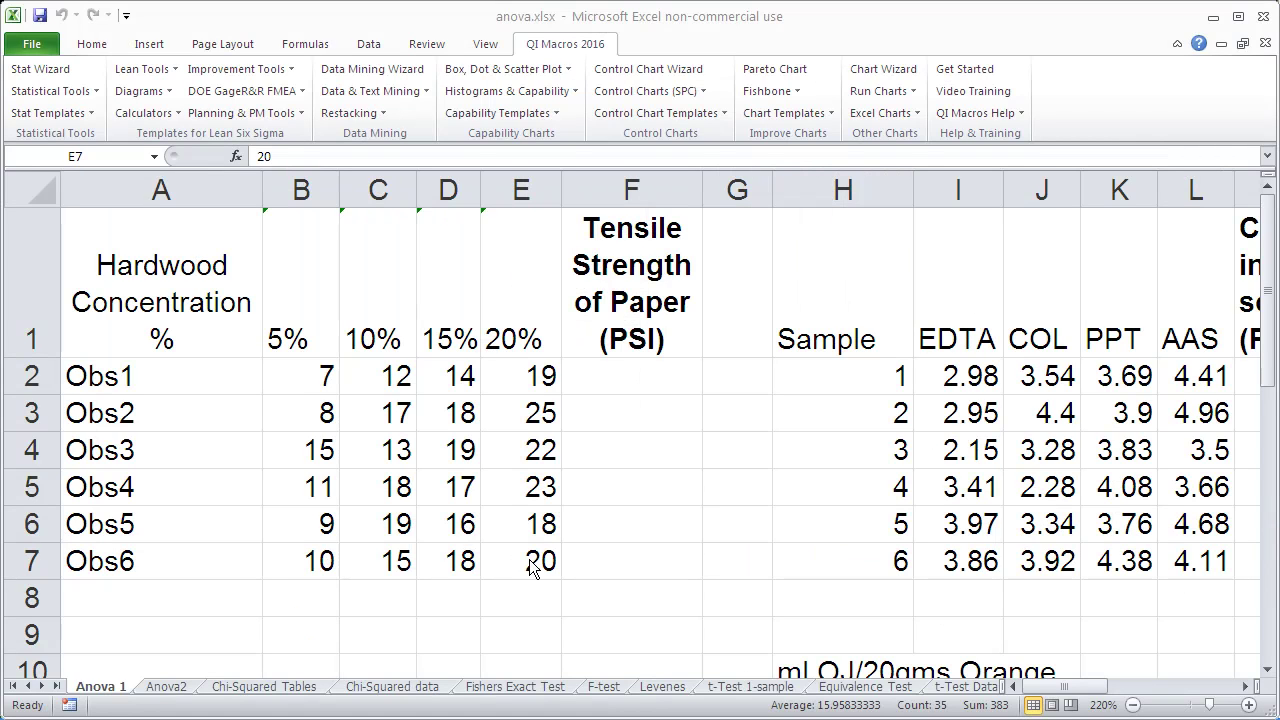
Run a one-way ANOVA on the hardwood concentration data A1:E7, then switch to PowerPoint.
{"action": "key", "text": "ctrl+shift+Home"}
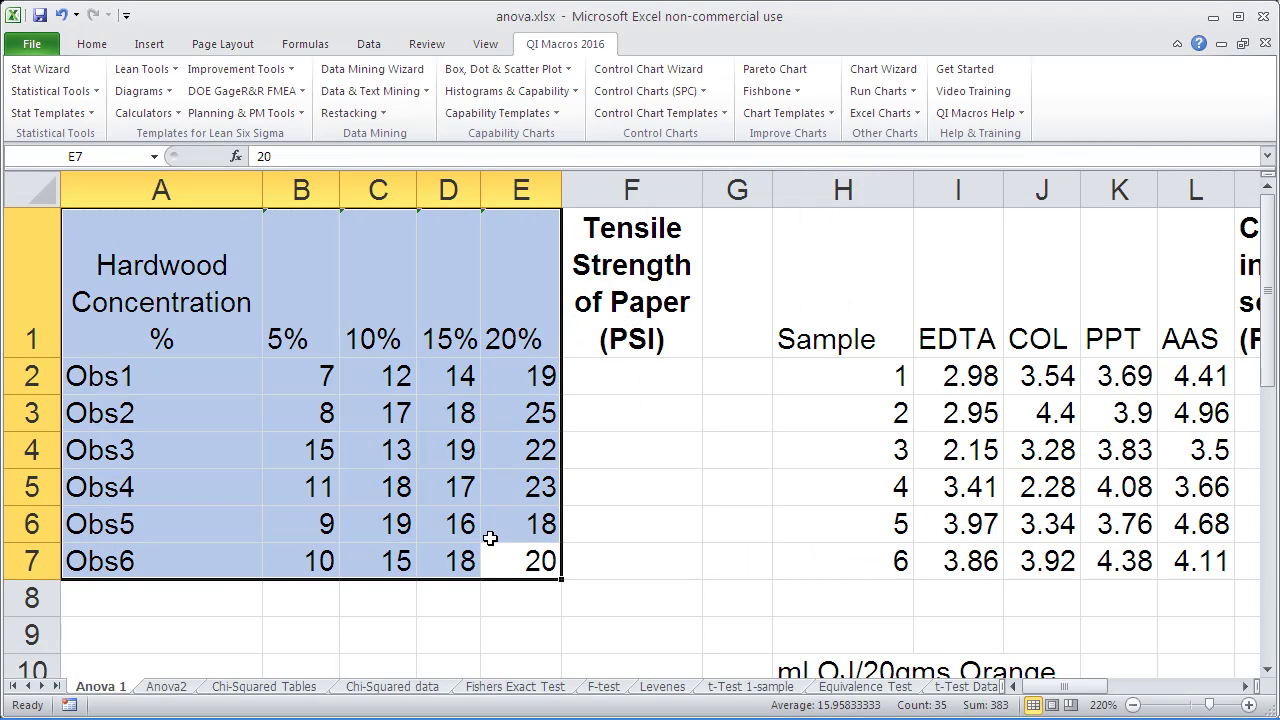
{"action": "left_click_drag", "start_coordinate": [537, 561], "coordinate": [95, 290]}
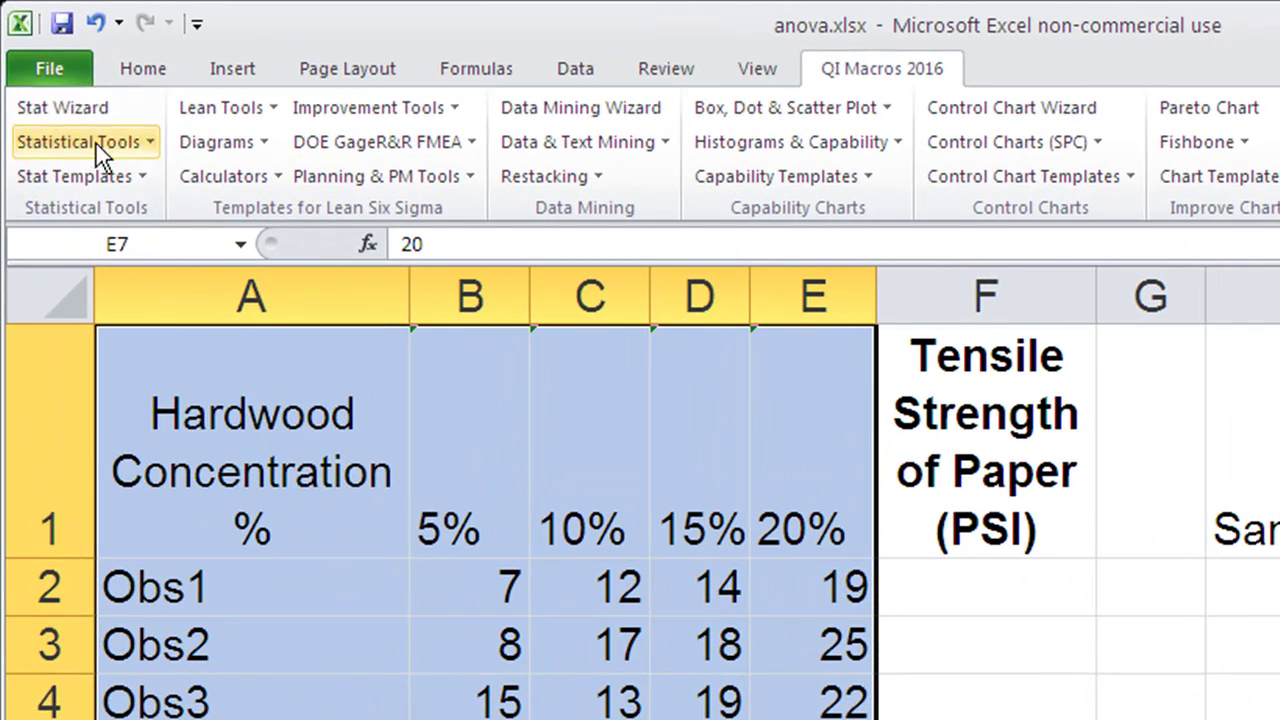
{"action": "left_click", "coordinate": [92, 146]}
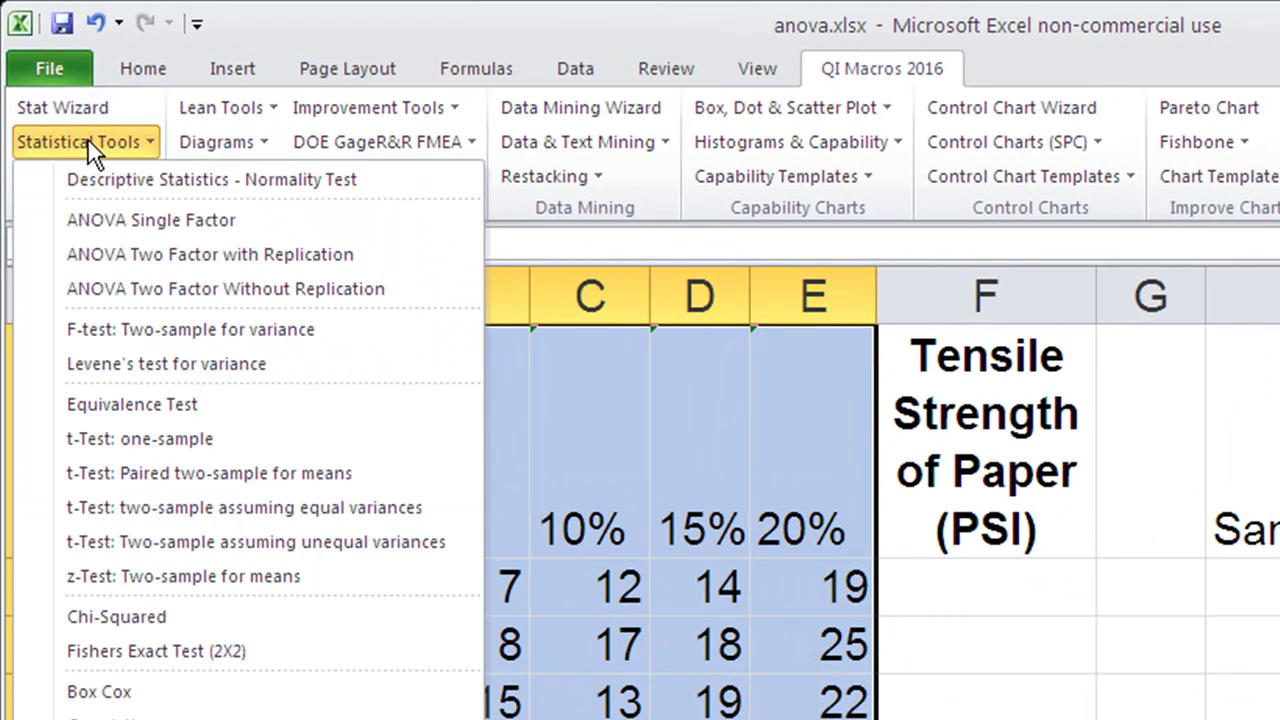
{"action": "left_click", "coordinate": [84, 110]}
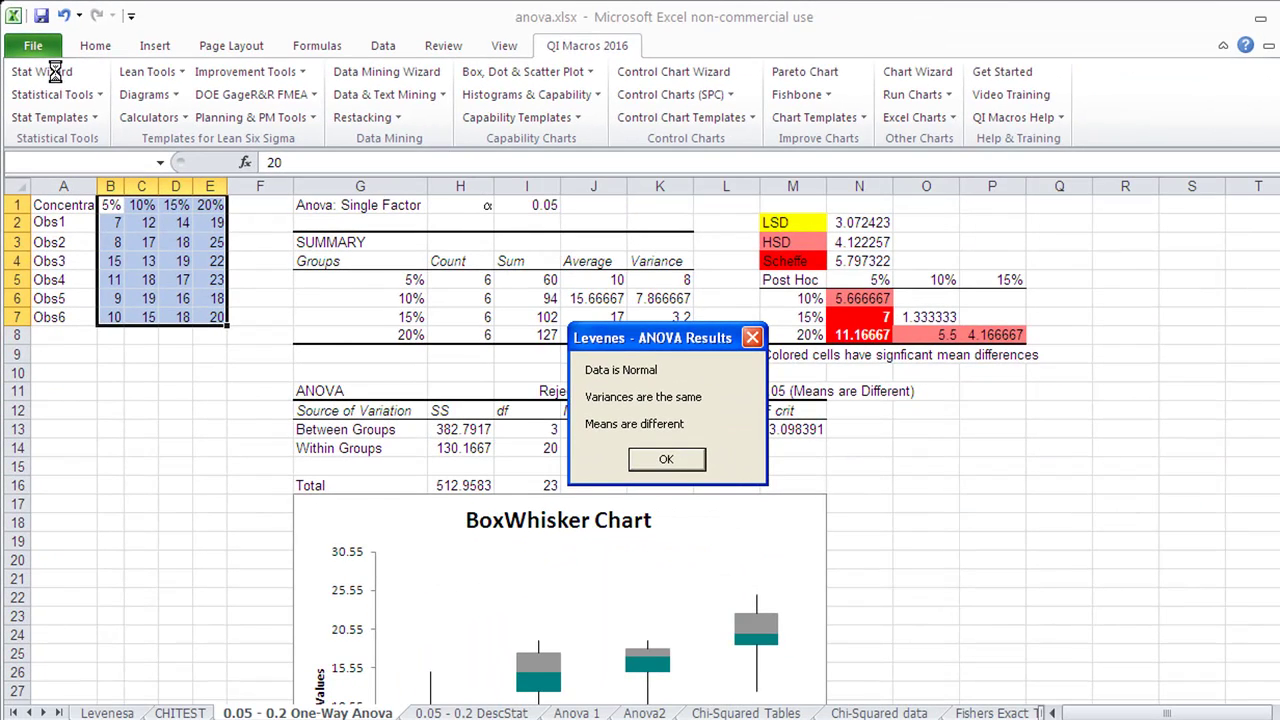
{"action": "left_click", "coordinate": [666, 459]}
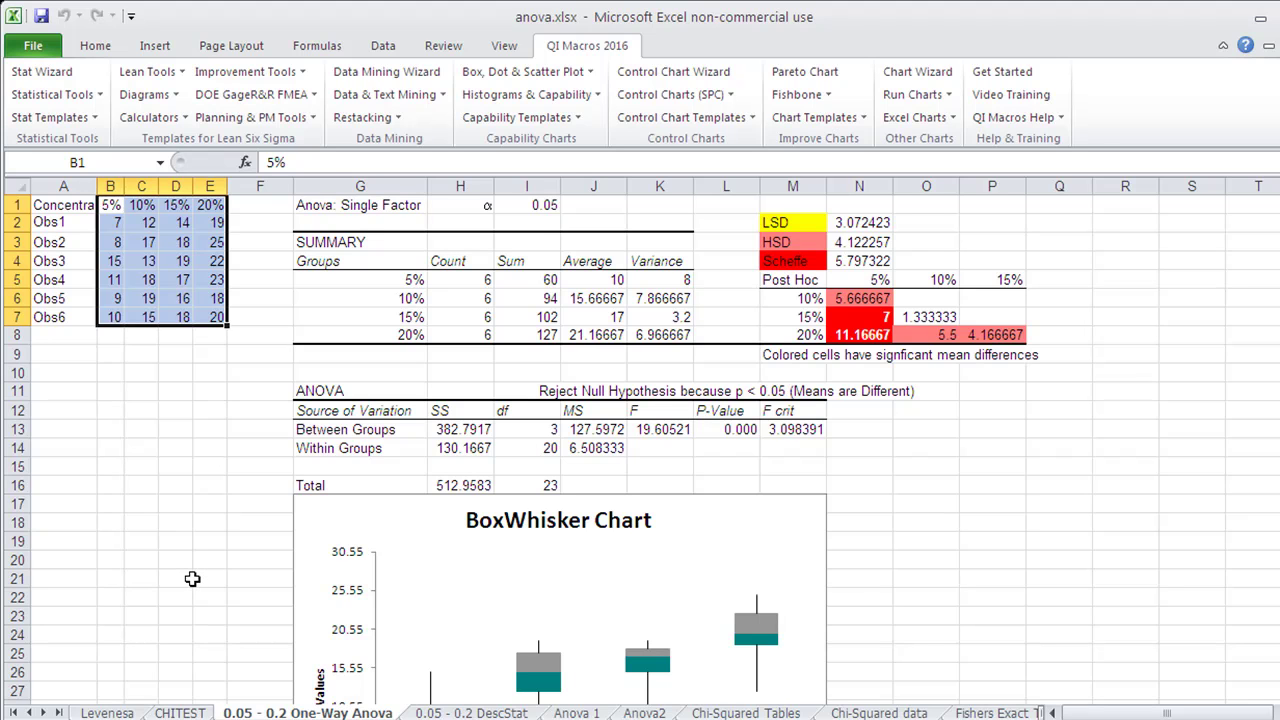
{"action": "key", "text": "alt+Tab"}
{"action": "key", "text": "Tab"}
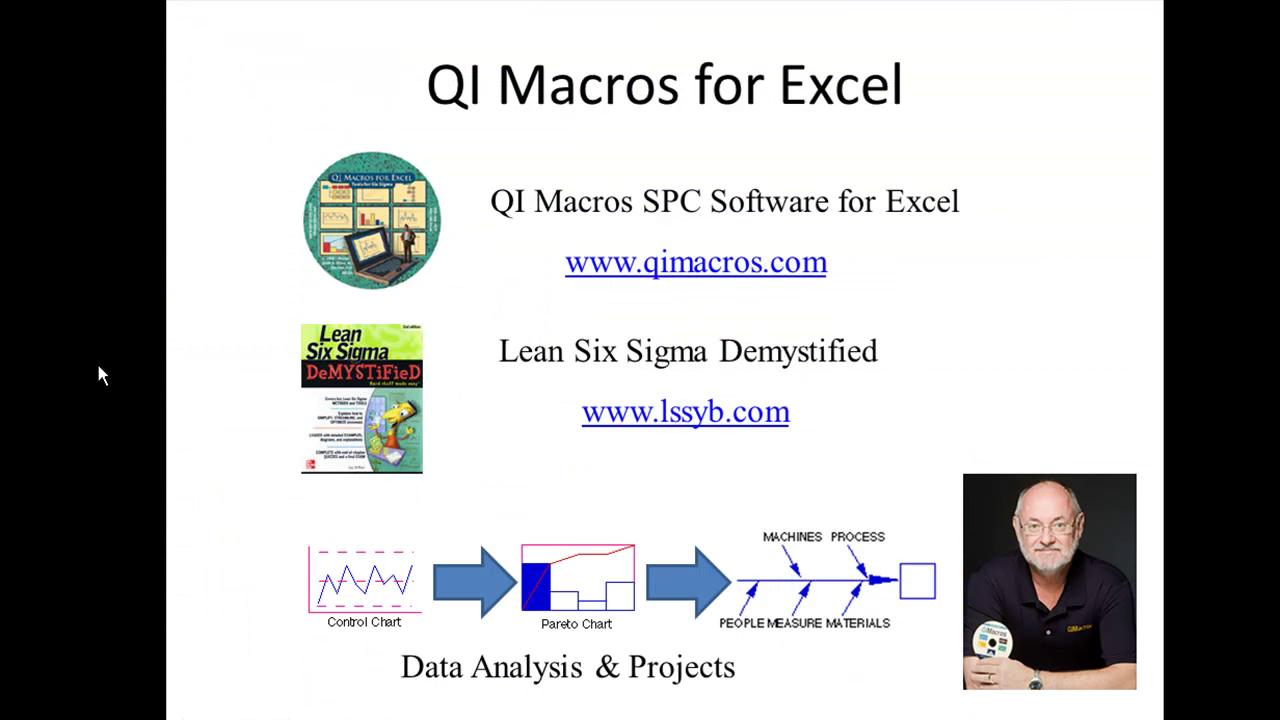